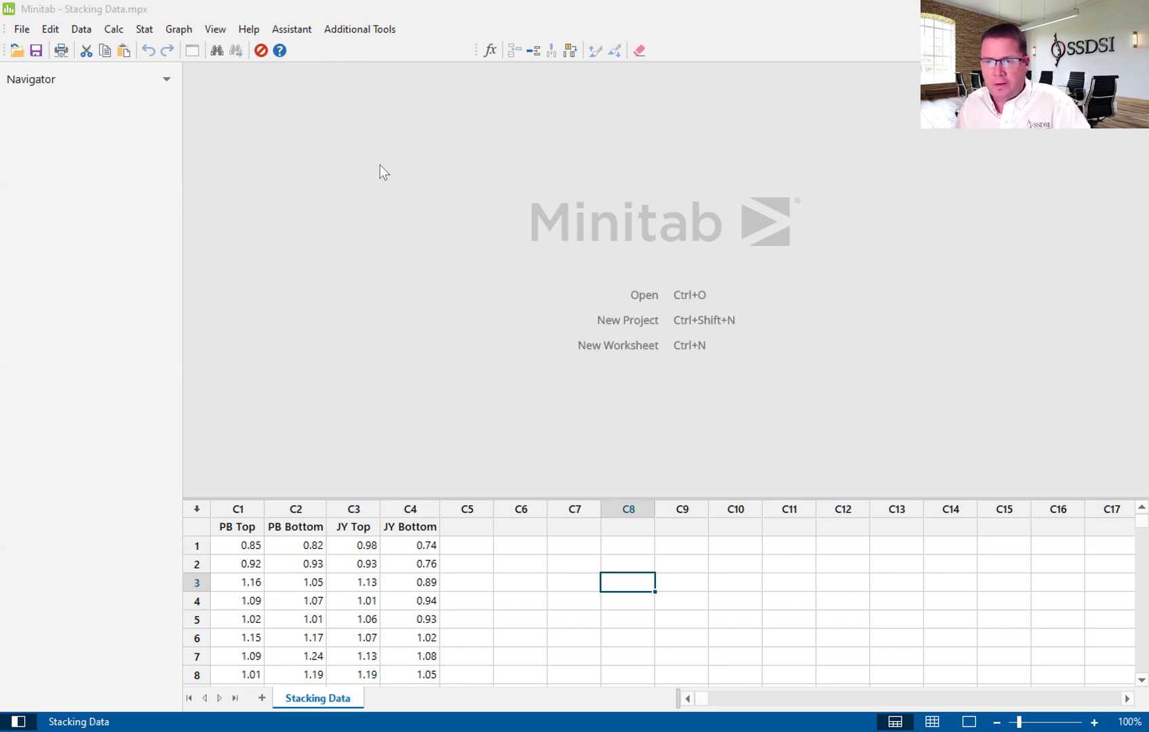
# Open the Stack Columns dialog from Data > Stack > Columns
pyautogui.click(81, 31)
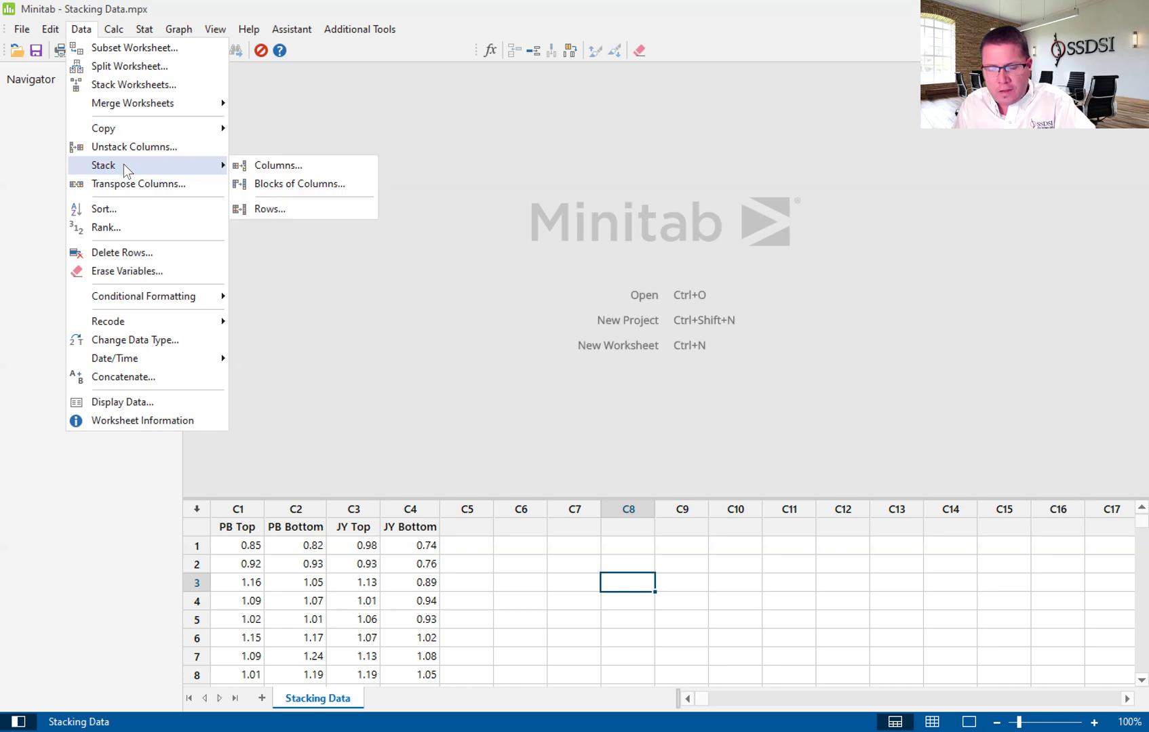
pyautogui.moveTo(103, 165)
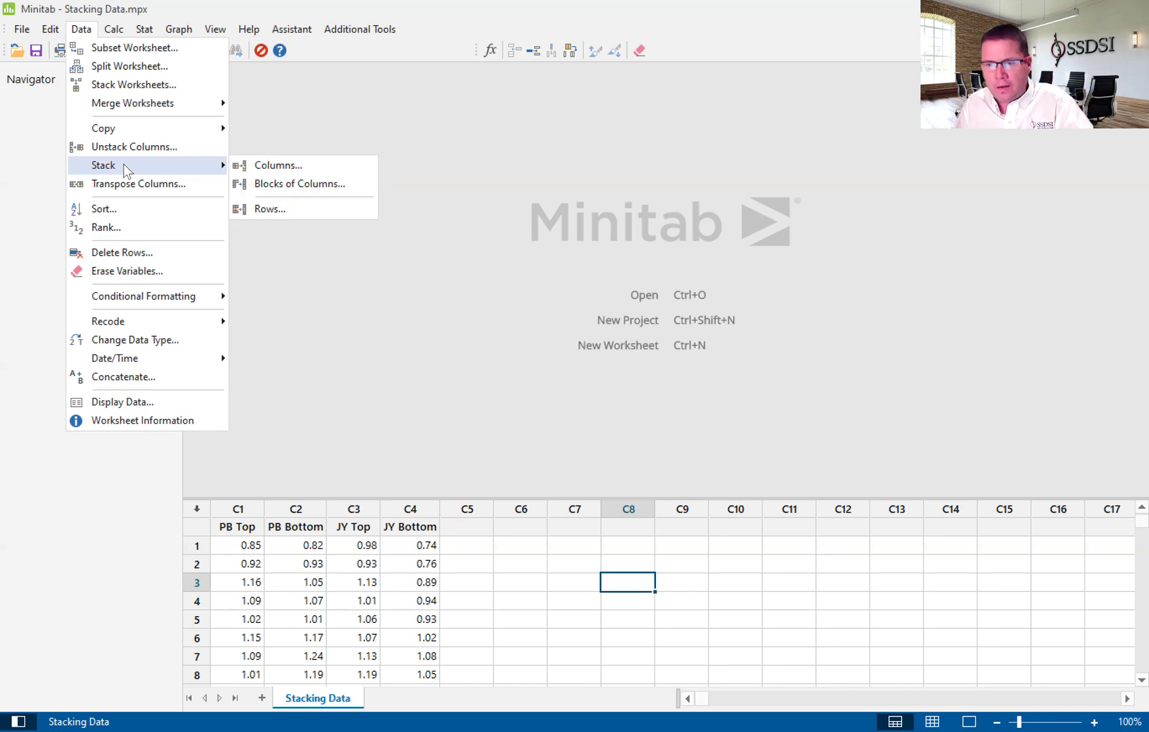
pyautogui.click(265, 167)
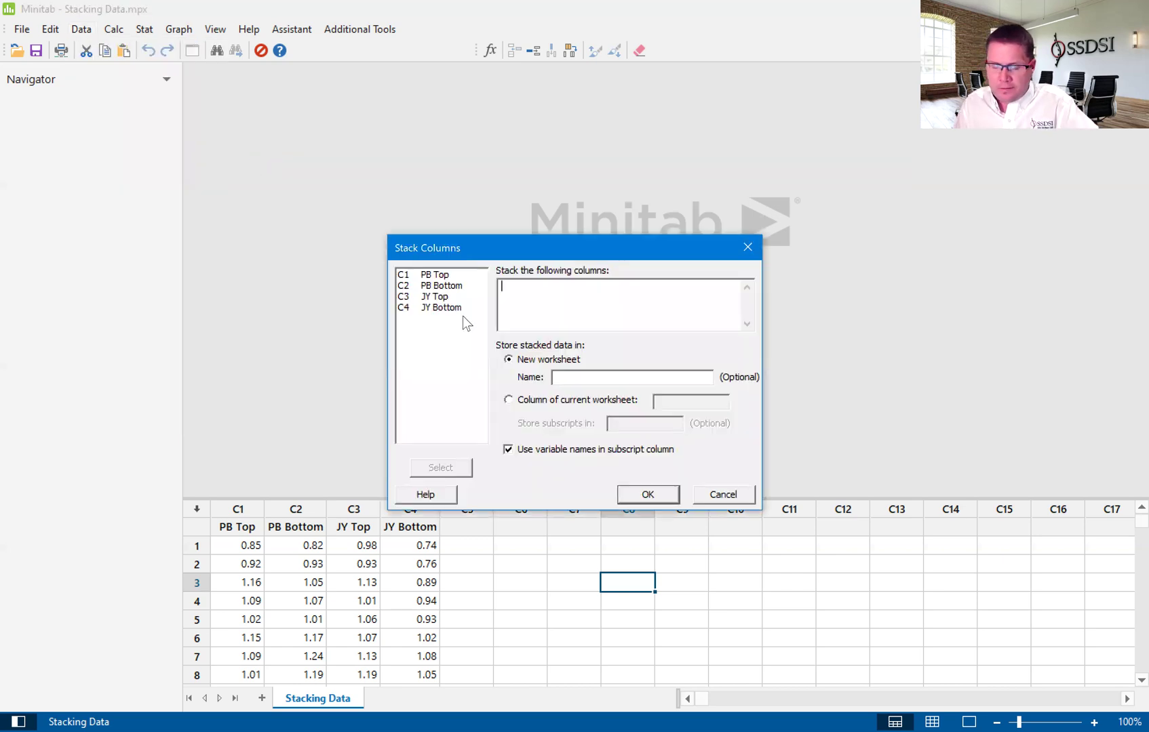
# Add PB Top, PB Bottom and both JY columns to stack, output to the current worksheet
pyautogui.doubleClick(437, 275)
pyautogui.doubleClick(440, 286)
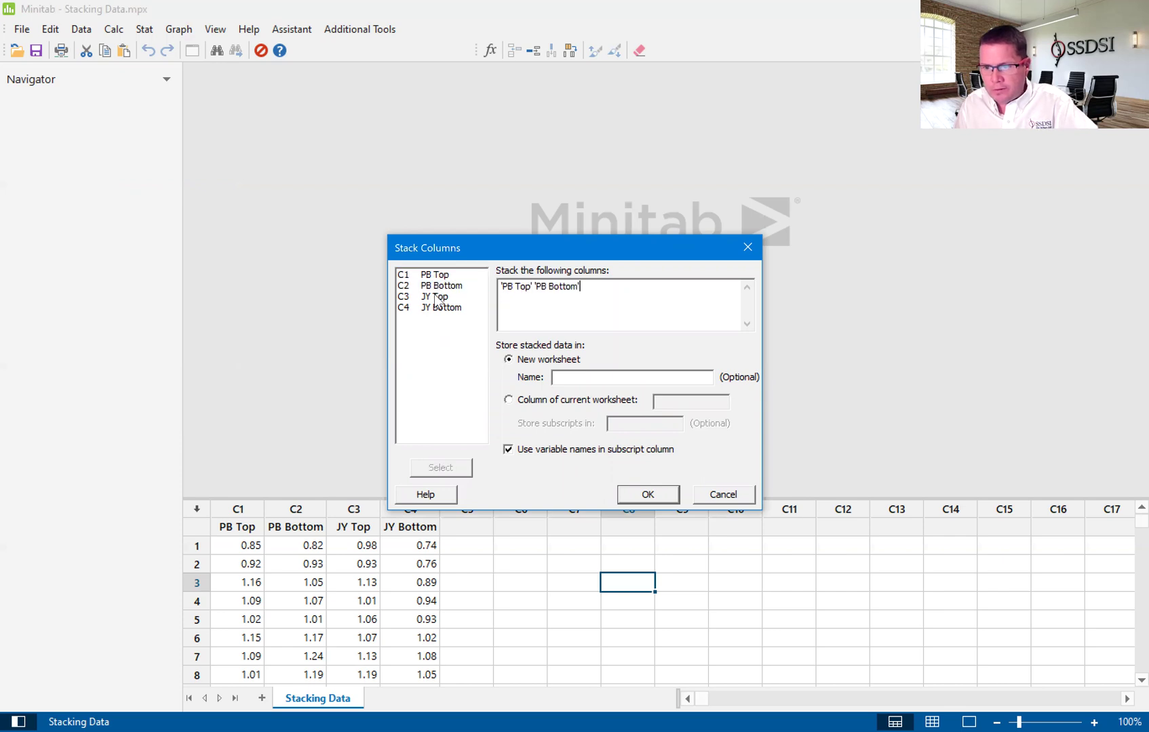
pyautogui.doubleClick(436, 297)
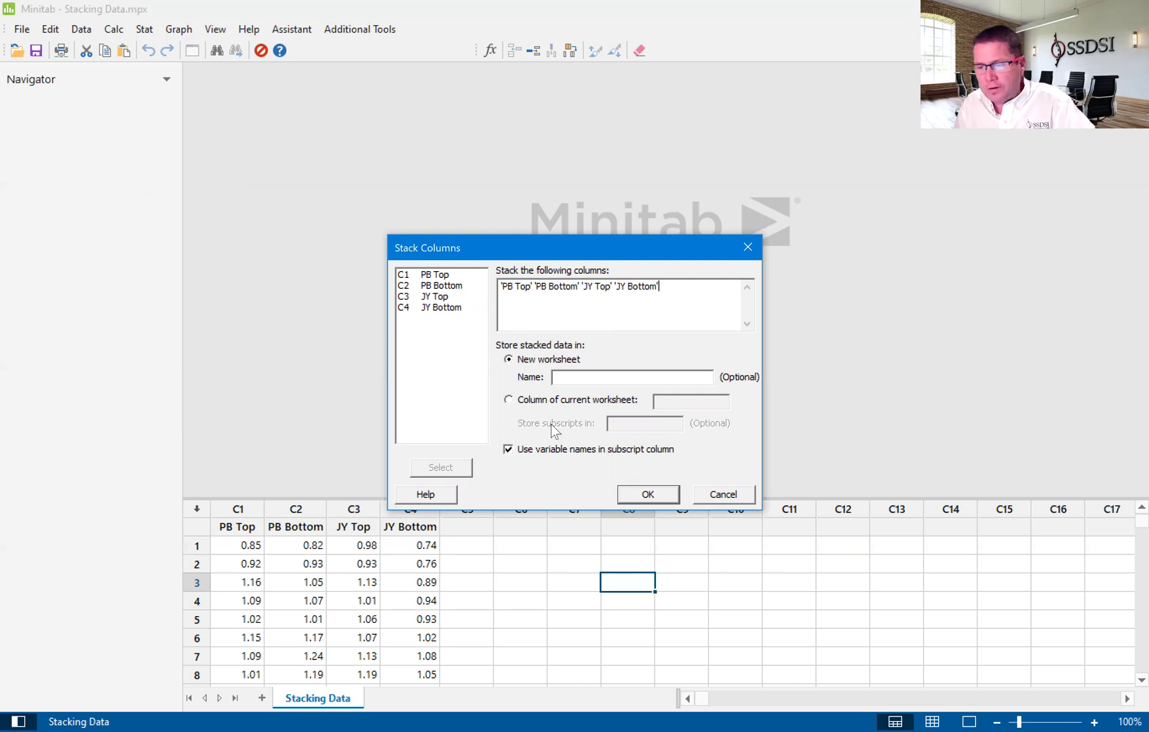
pyautogui.click(508, 401)
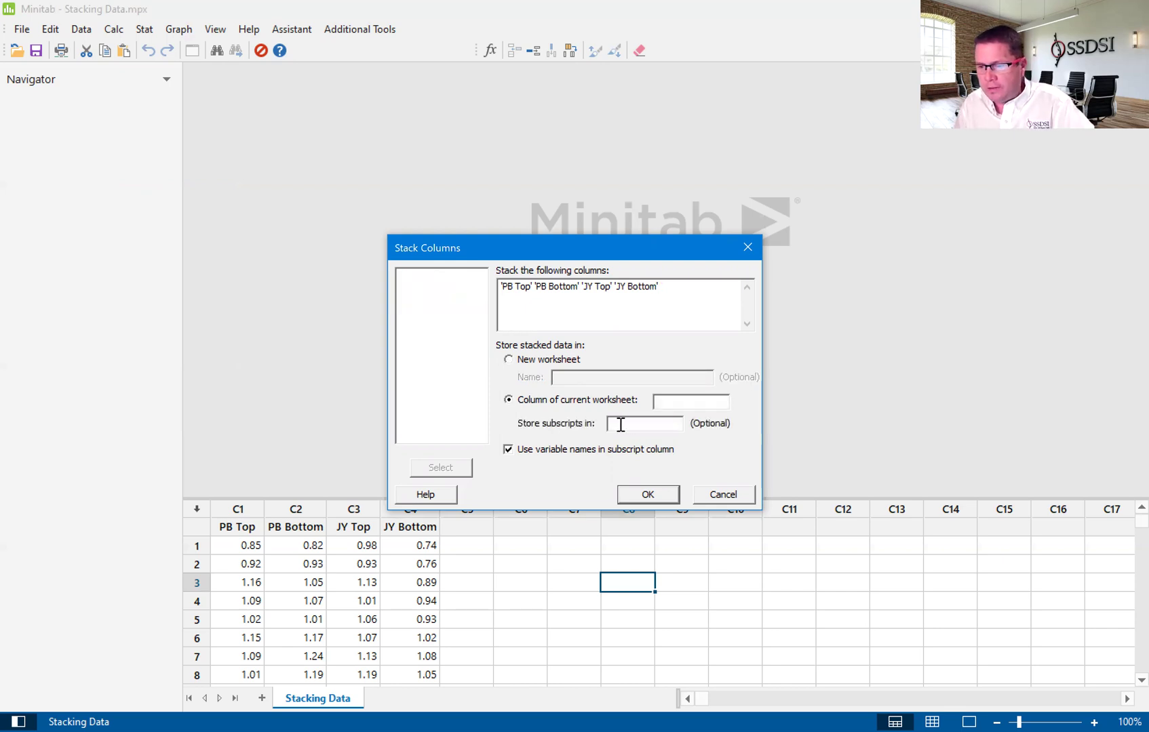
pyautogui.click(677, 402)
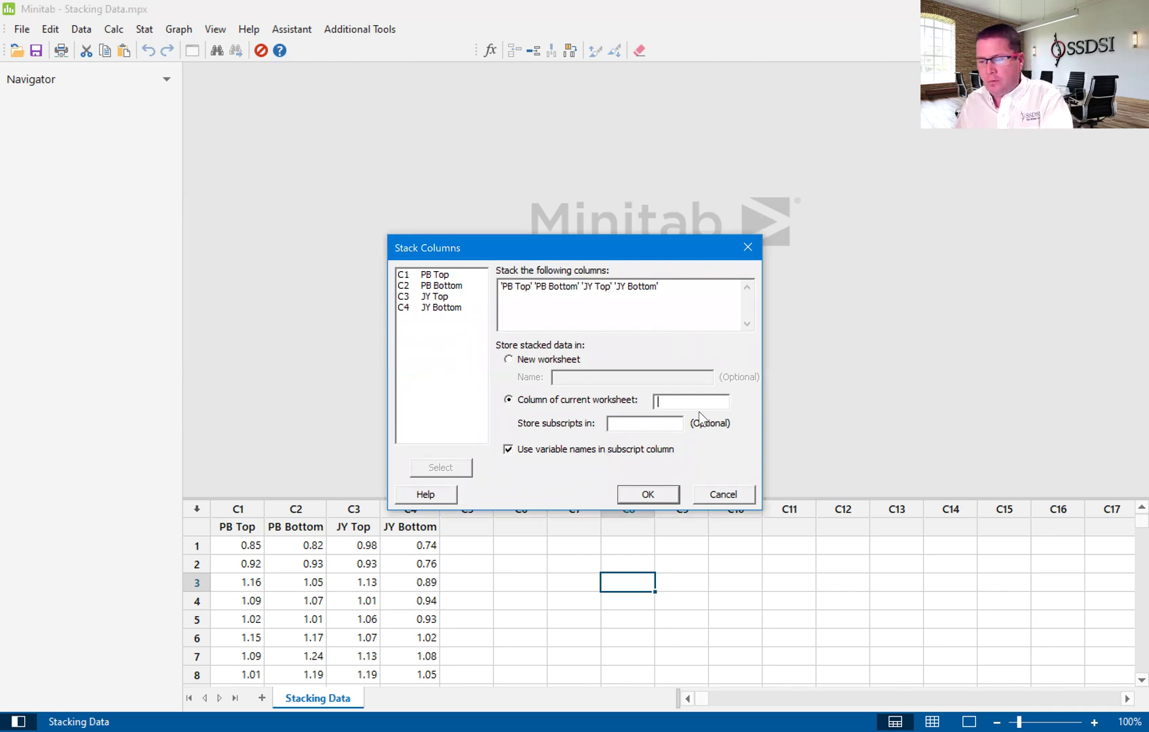
pyautogui.write('Ounces')
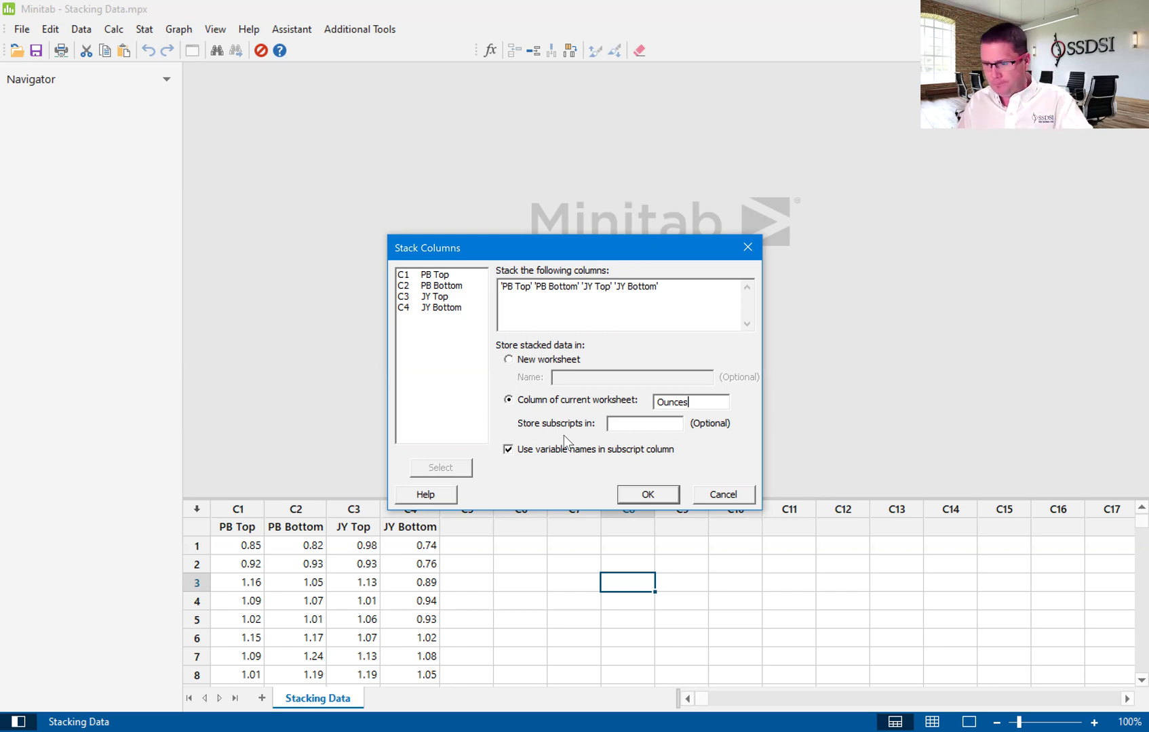
# Enter Ounces as the stacked column name and Slice for the subscripts
pyautogui.click(627, 424)
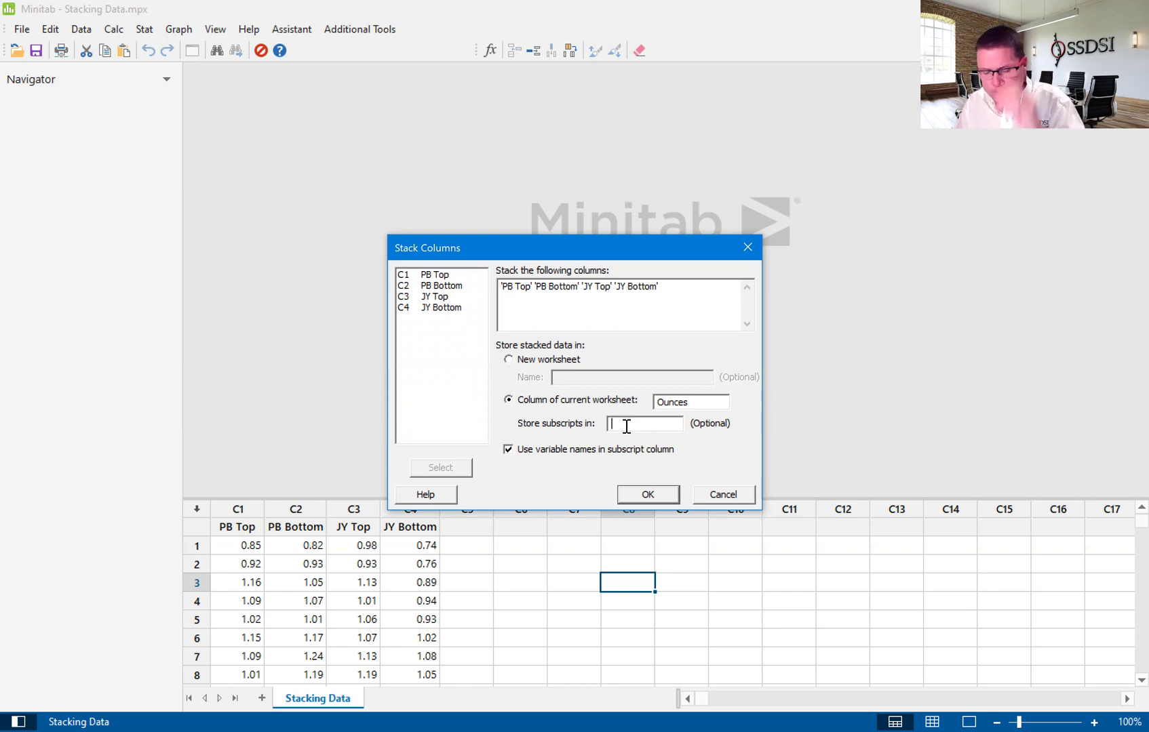
pyautogui.write('Sli')
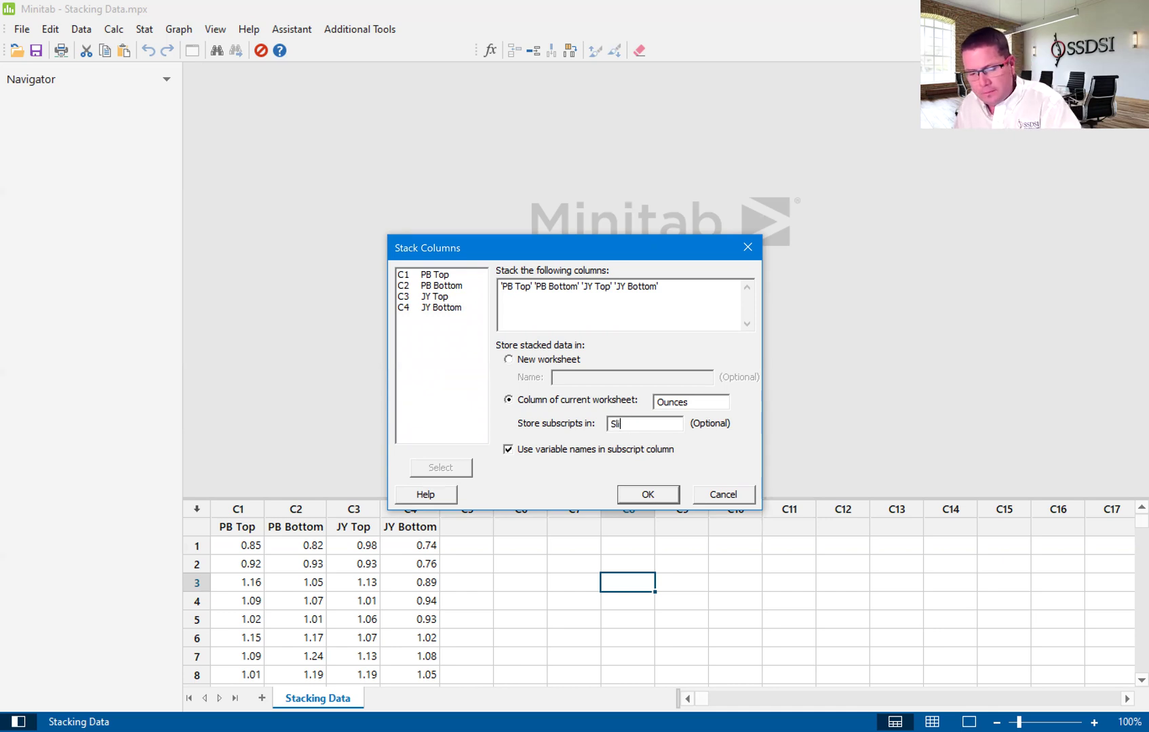
pyautogui.write('ce')
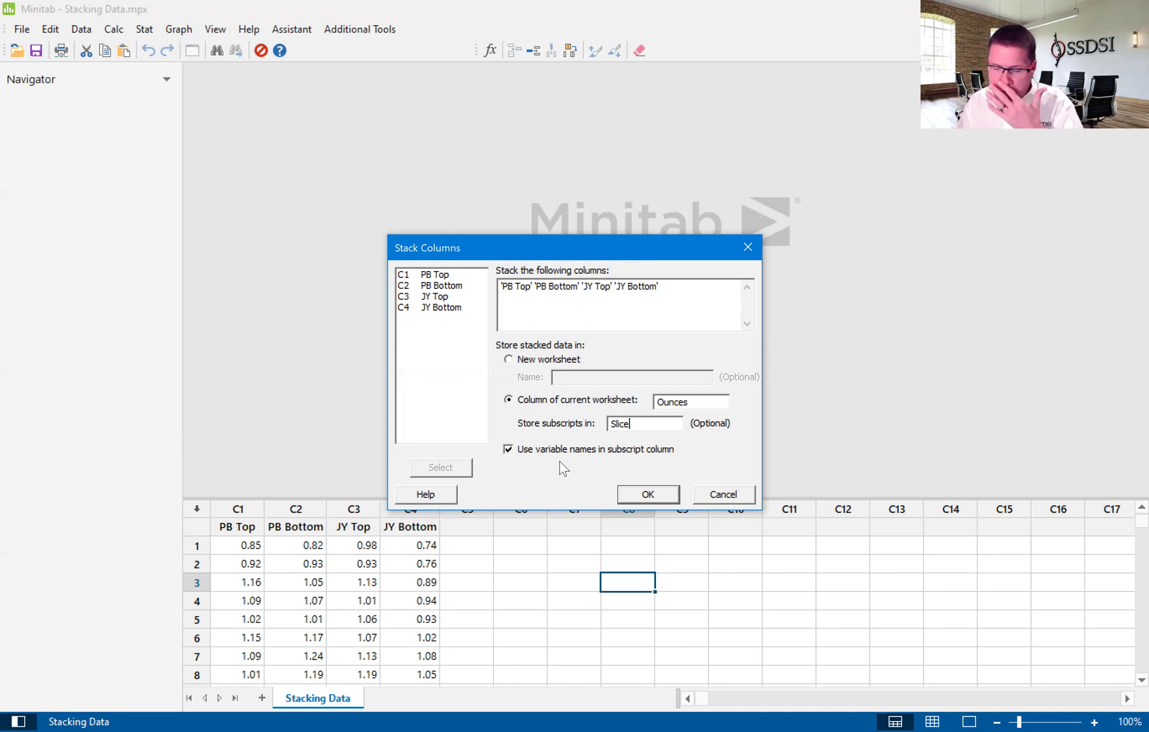
# Run the stack, then compare the Ounces and Slice columns against the original PB and JY values
pyautogui.click(648, 495)
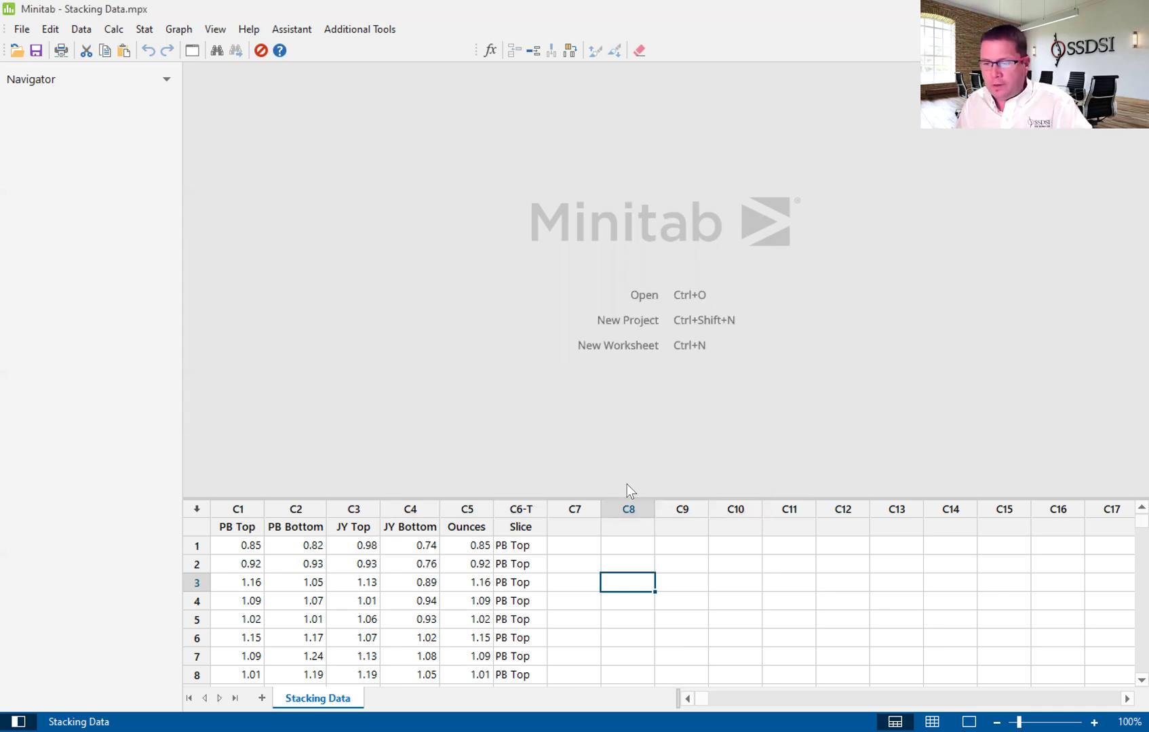
pyautogui.click(474, 527)
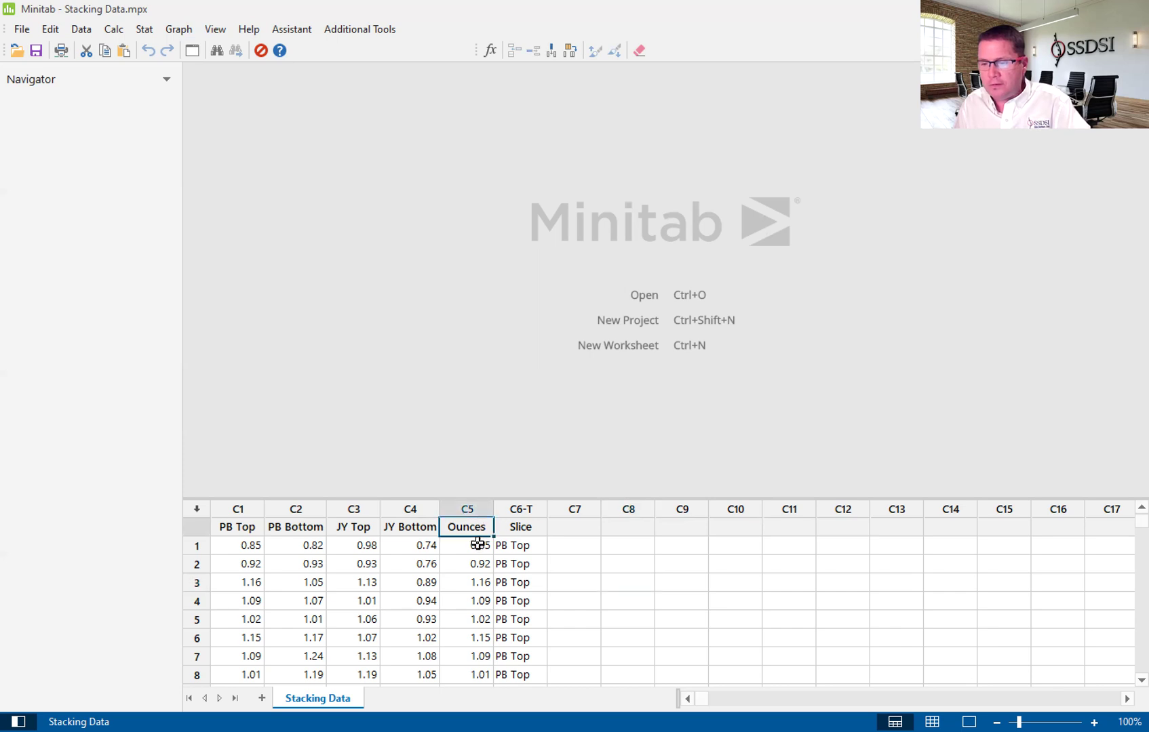
pyautogui.moveTo(239, 545)
pyautogui.mouseDown()
pyautogui.moveTo(355, 582)
pyautogui.moveTo(410, 619)
pyautogui.mouseUp()
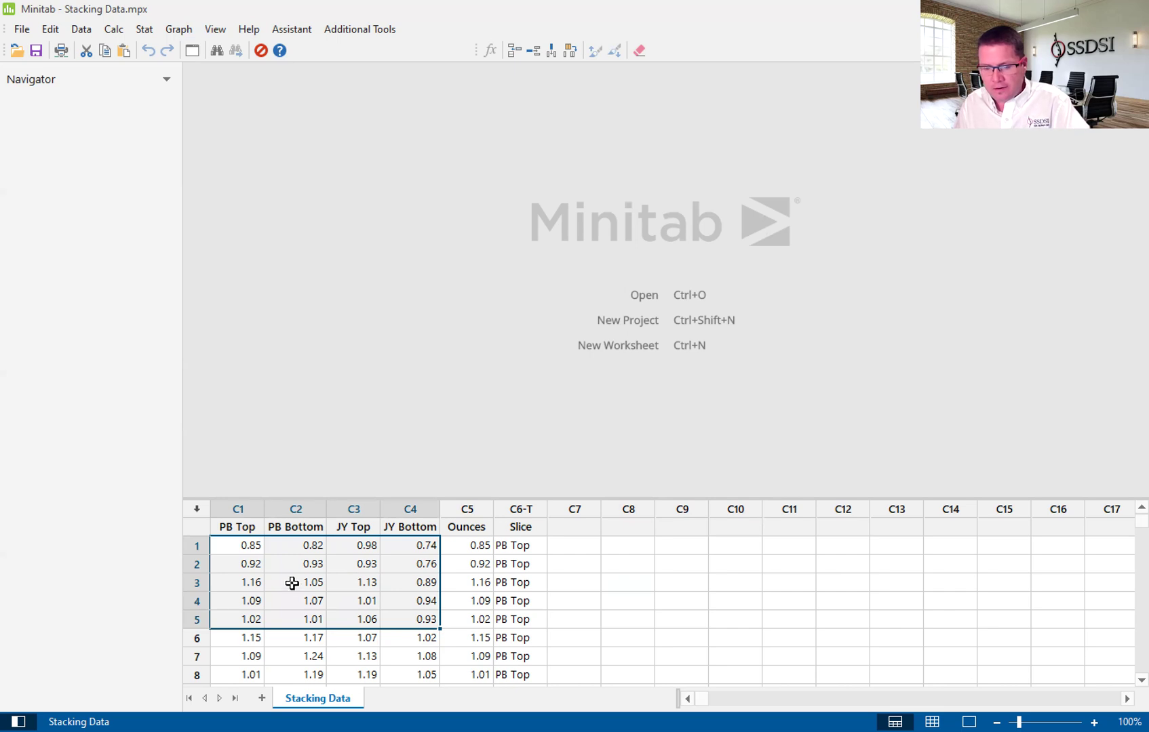
pyautogui.click(251, 545)
pyautogui.click(305, 546)
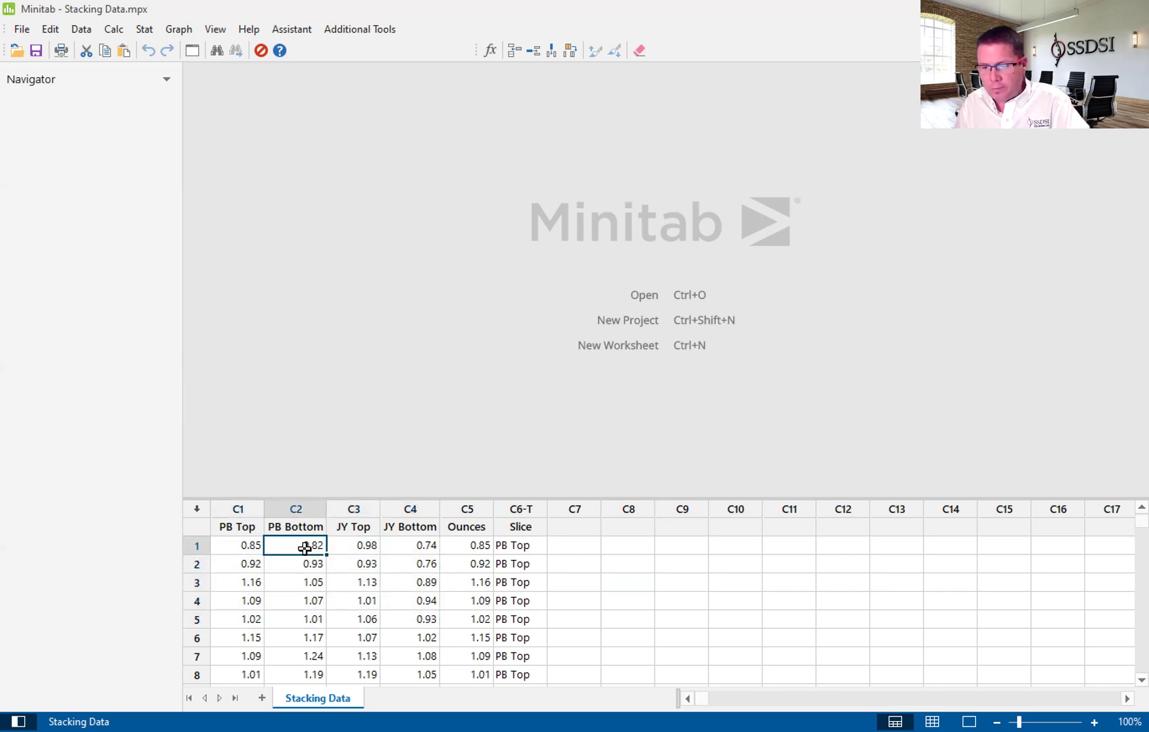
pyautogui.click(354, 545)
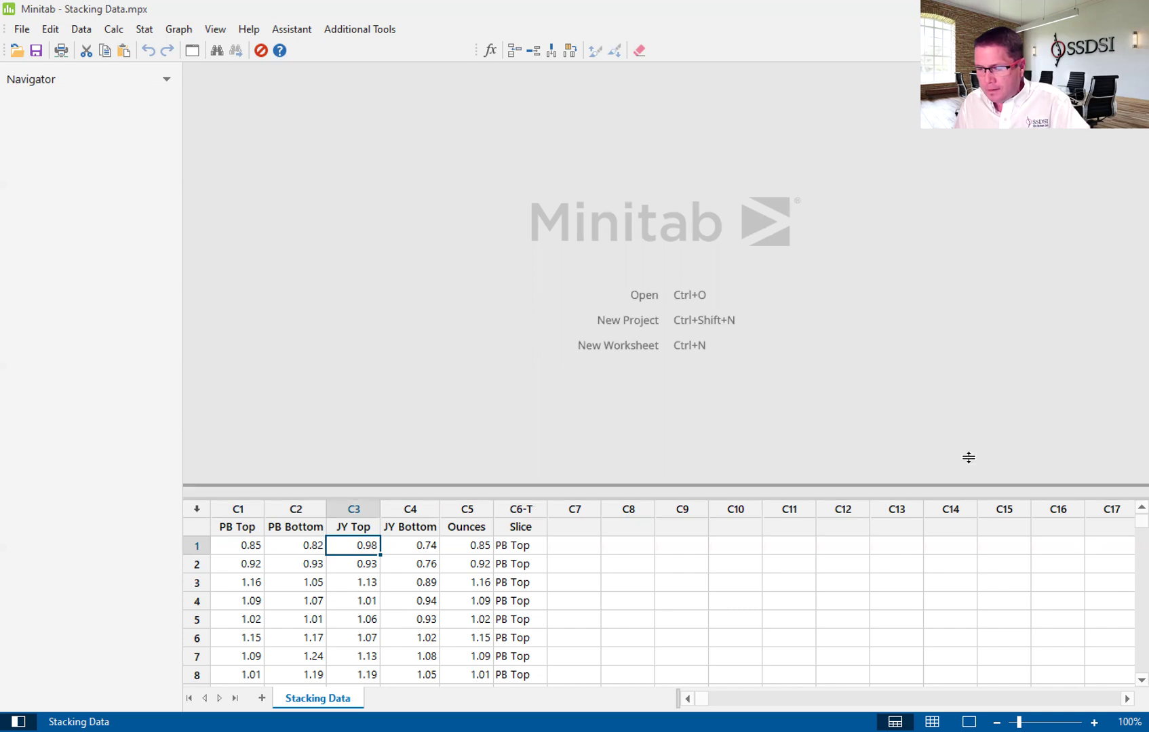
pyautogui.moveTo(976, 498); pyautogui.dragTo(952, 339)
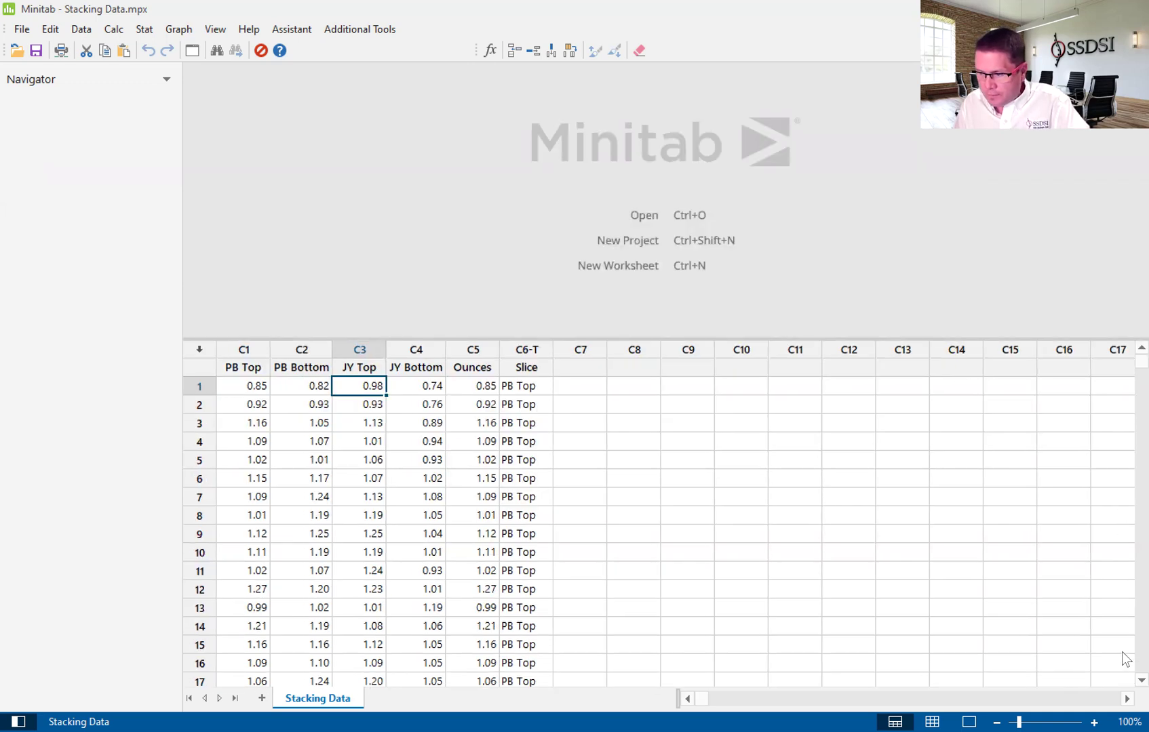
pyautogui.scroll(-10, 1125, 660)
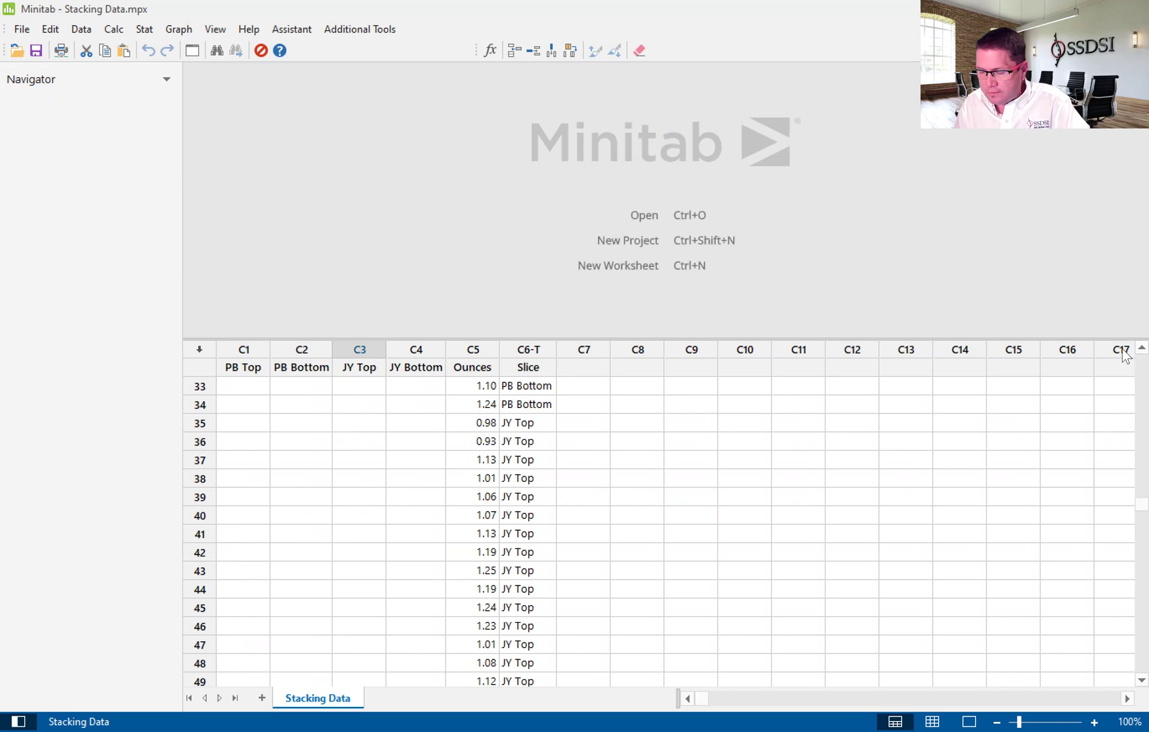
pyautogui.scroll(10, 1125, 370)
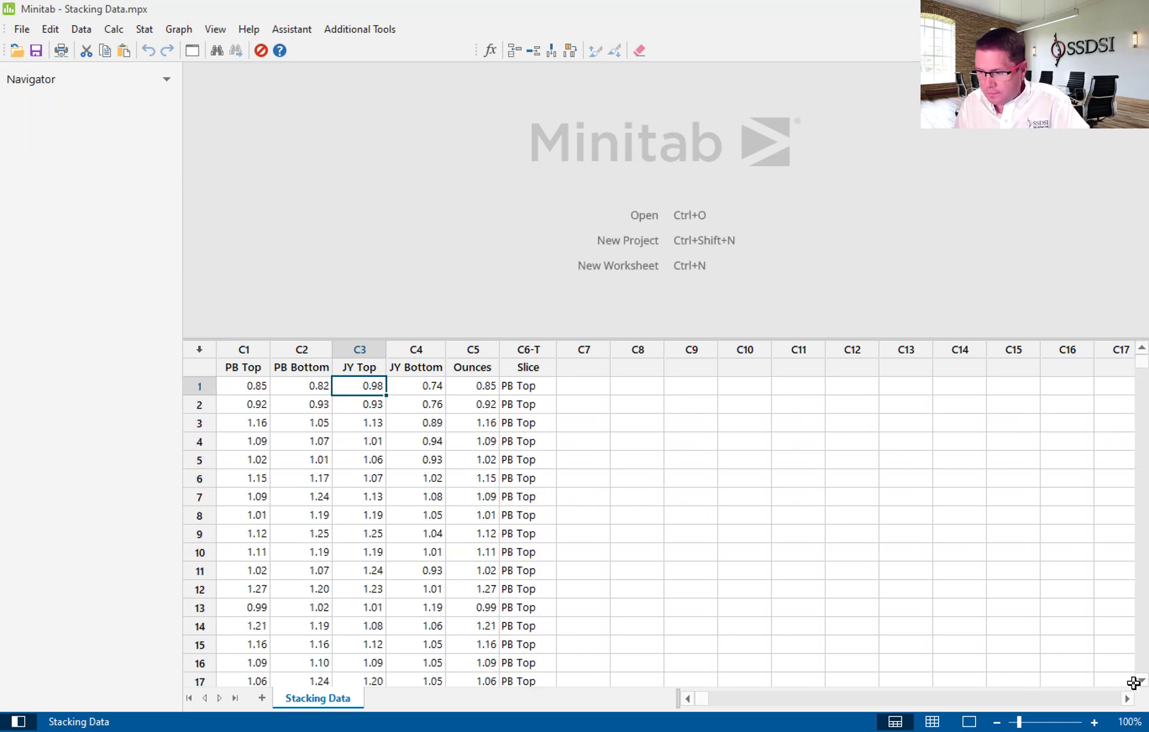
pyautogui.scroll(-3, 1126, 683)
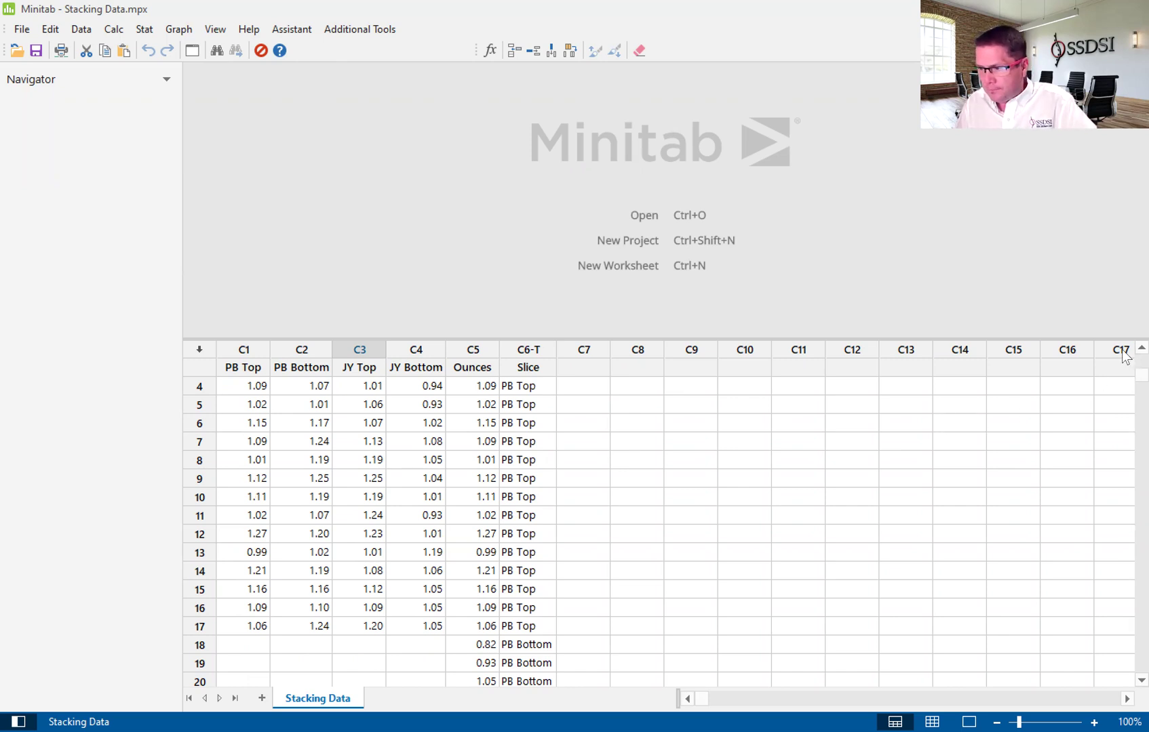
pyautogui.scroll(3, 1124, 355)
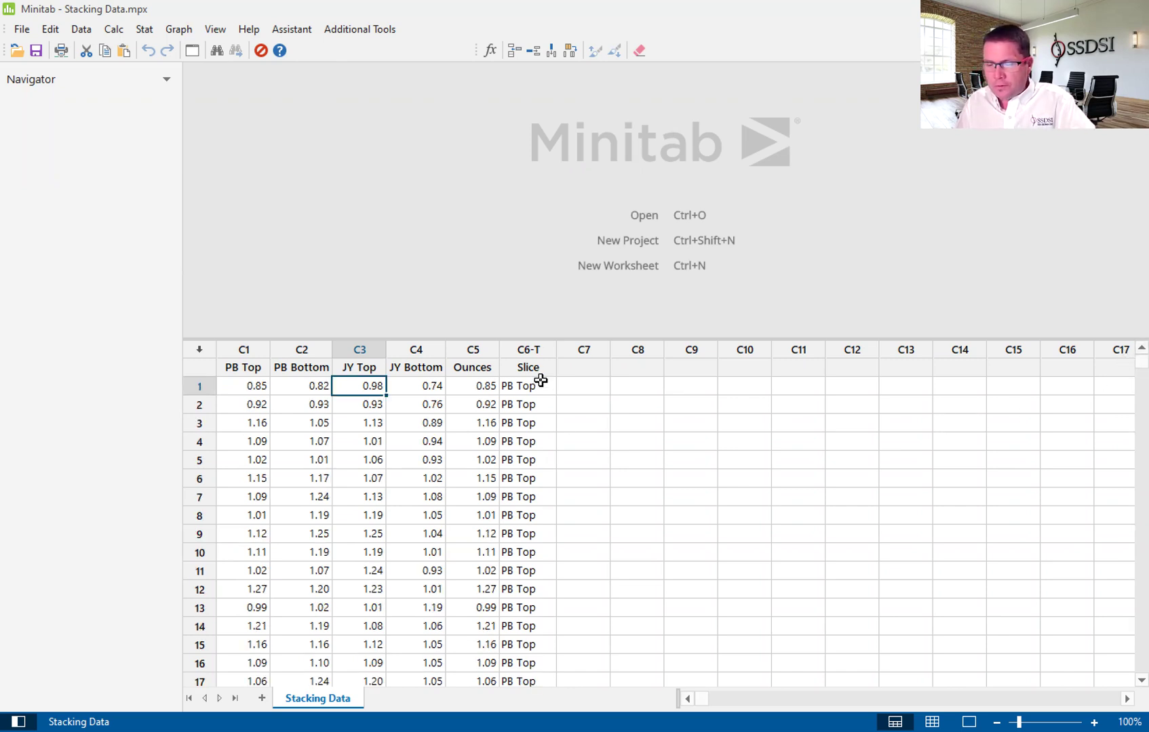
pyautogui.click(530, 351)
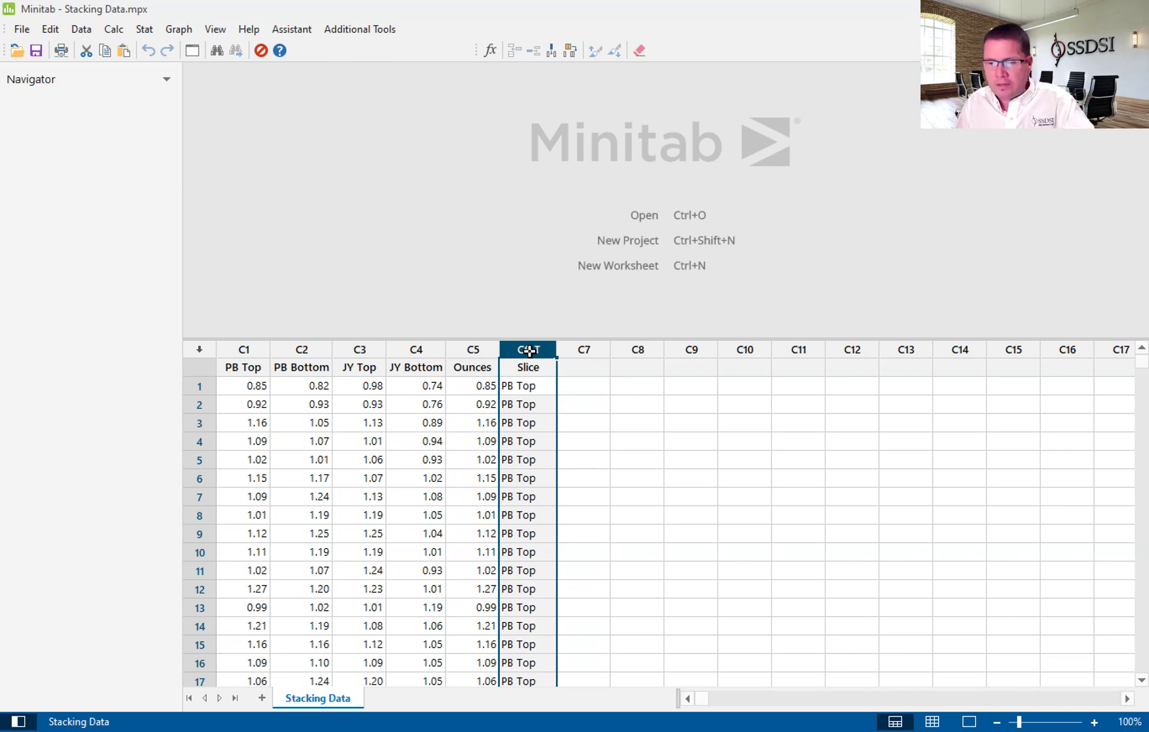
pyautogui.click(235, 367)
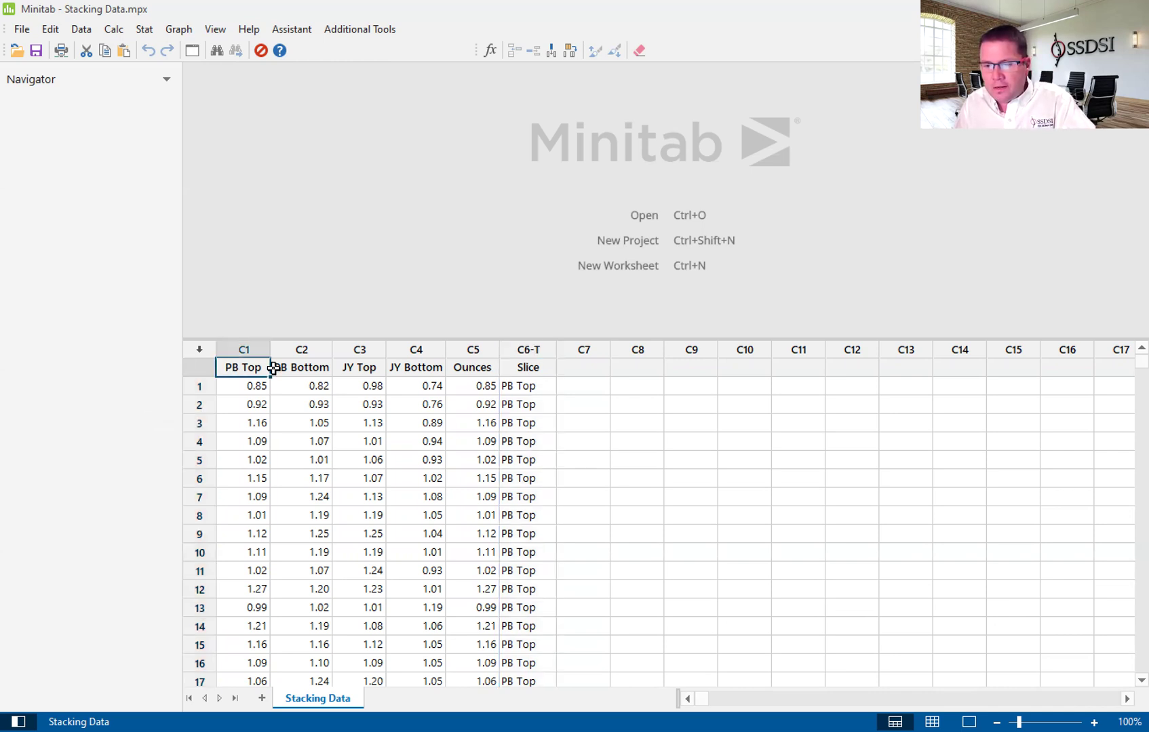
pyautogui.click(373, 368)
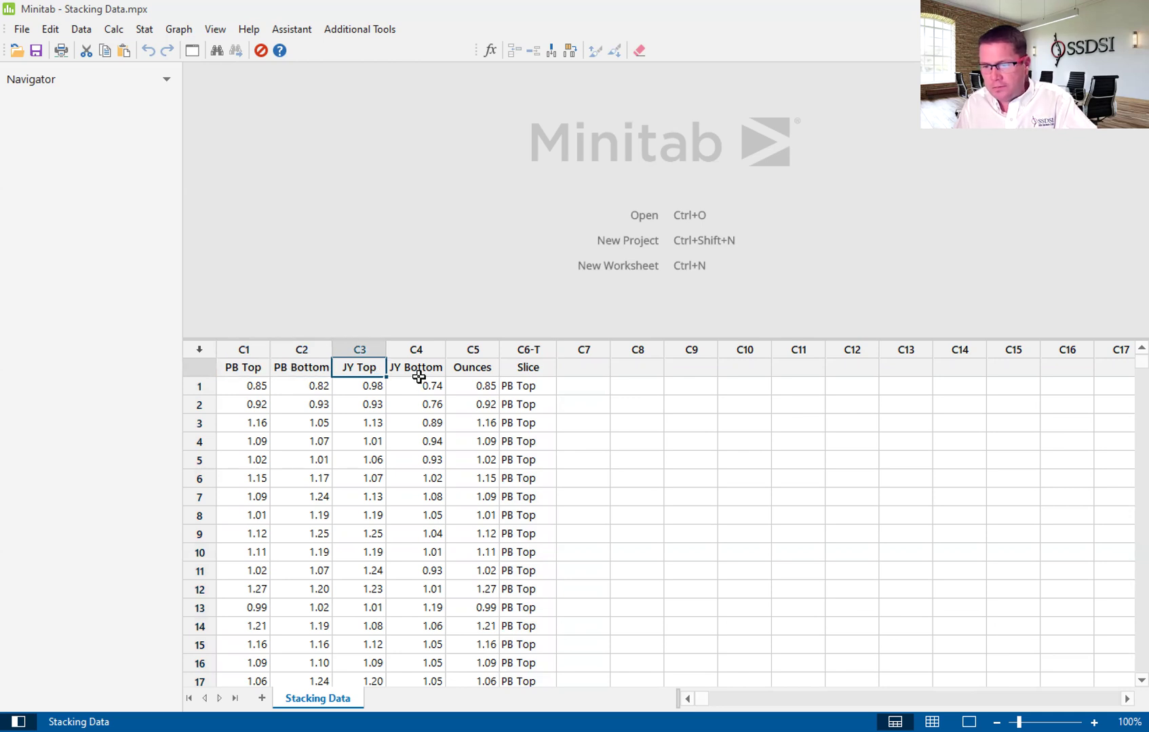
pyautogui.click(414, 367)
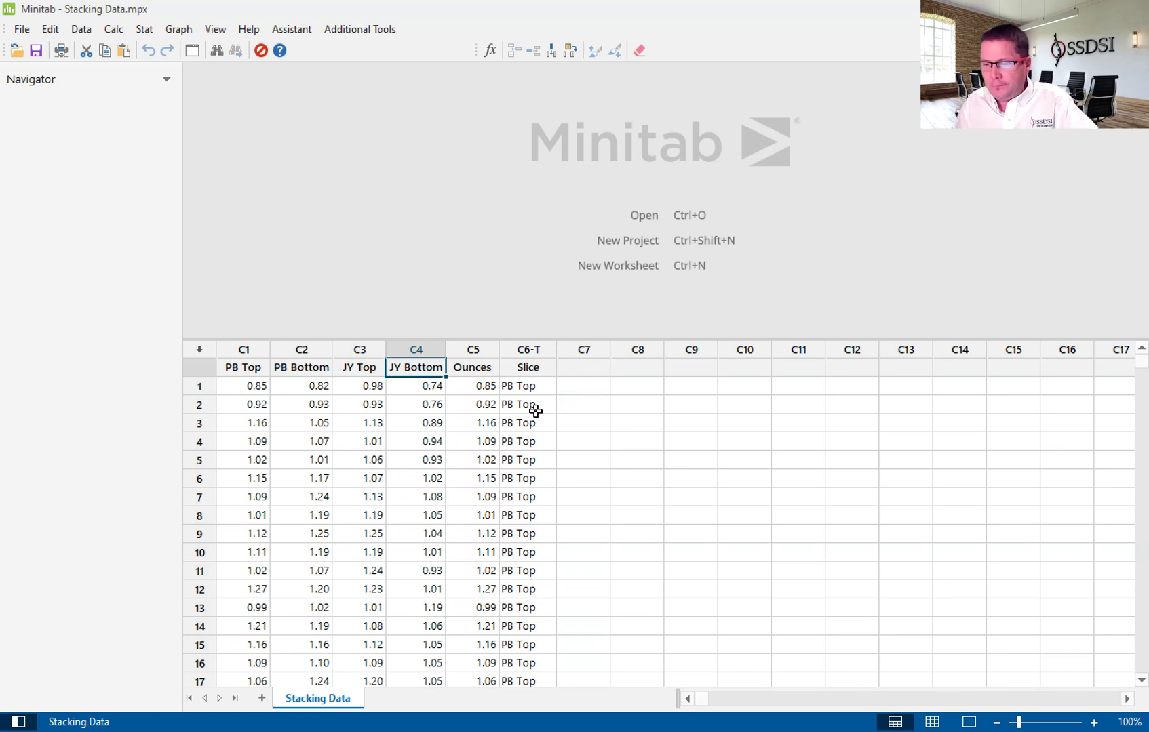
pyautogui.click(481, 391)
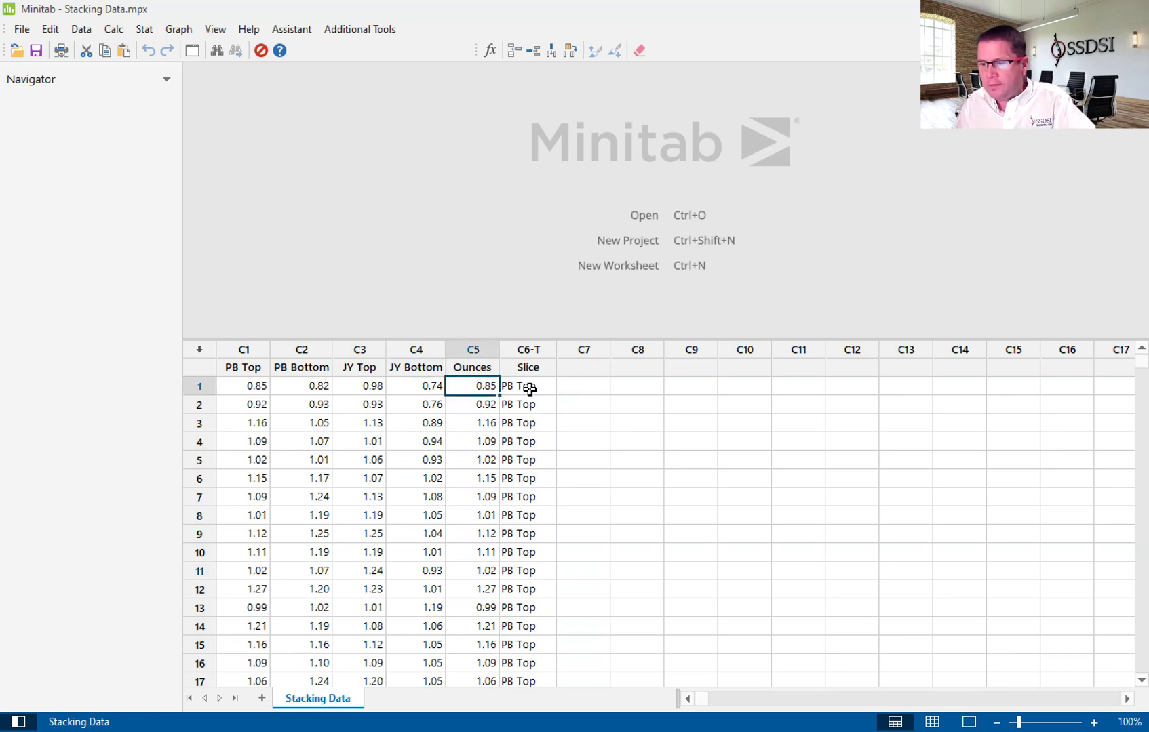
pyautogui.click(531, 386)
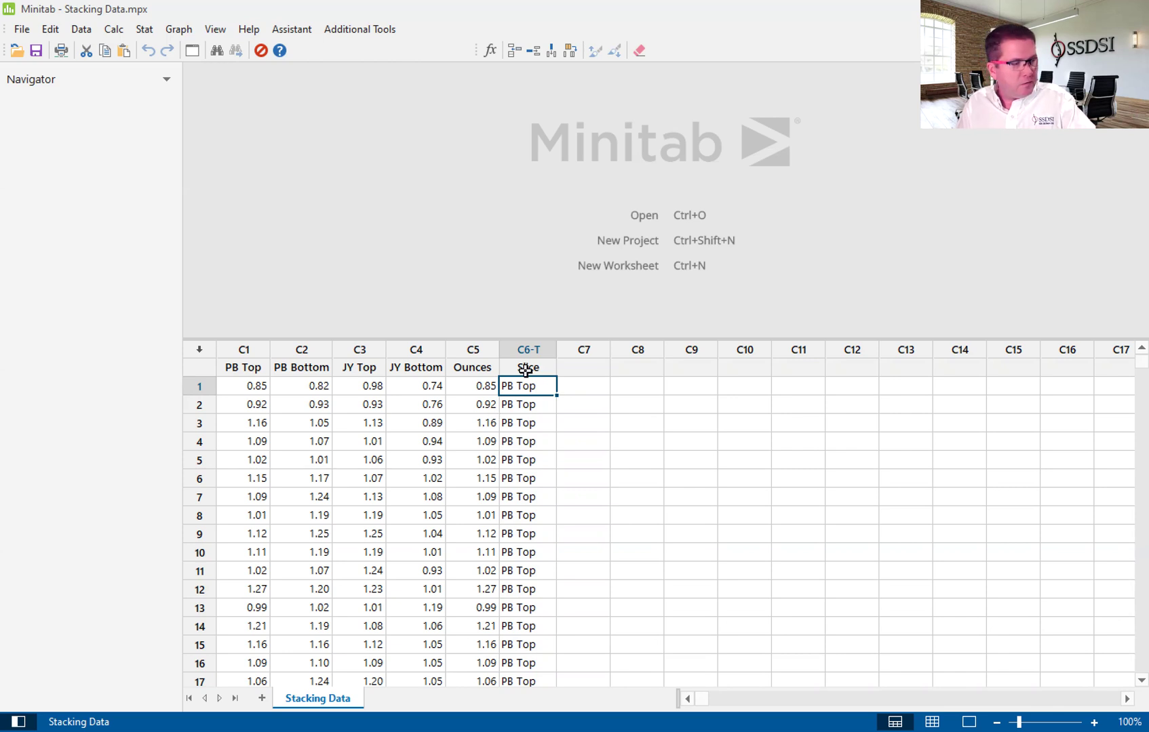
pyautogui.moveTo(525, 386); pyautogui.dragTo(535, 478)
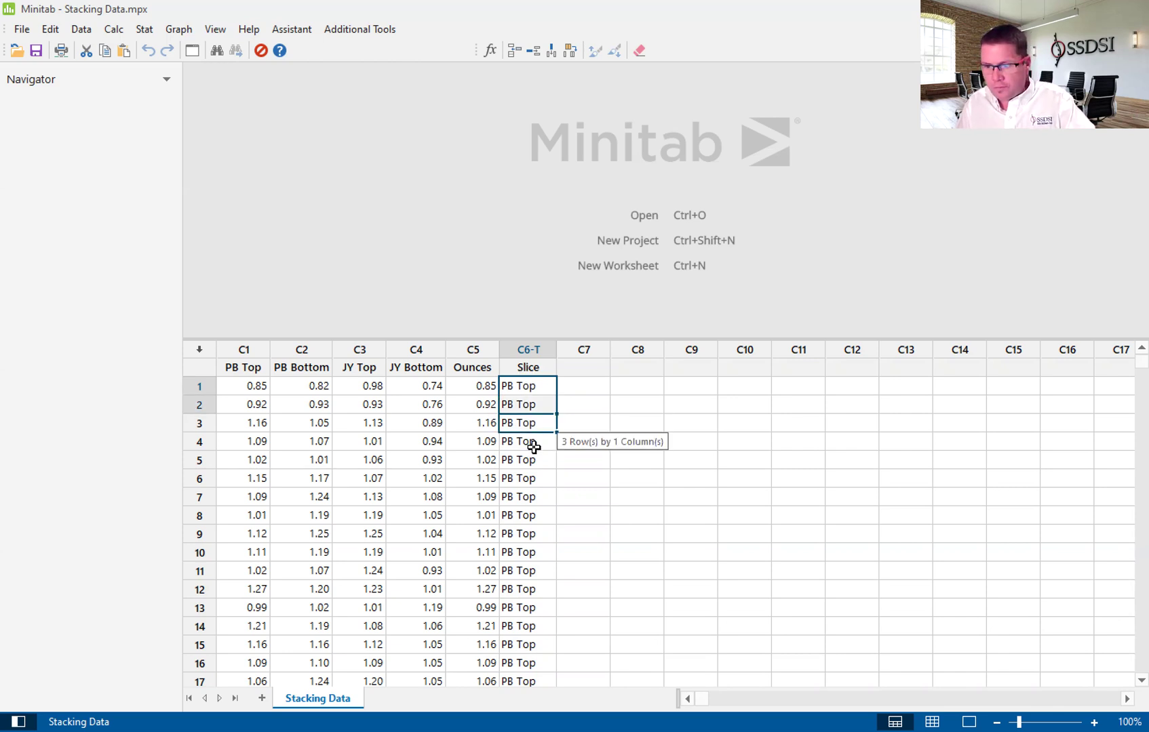
pyautogui.click(529, 367)
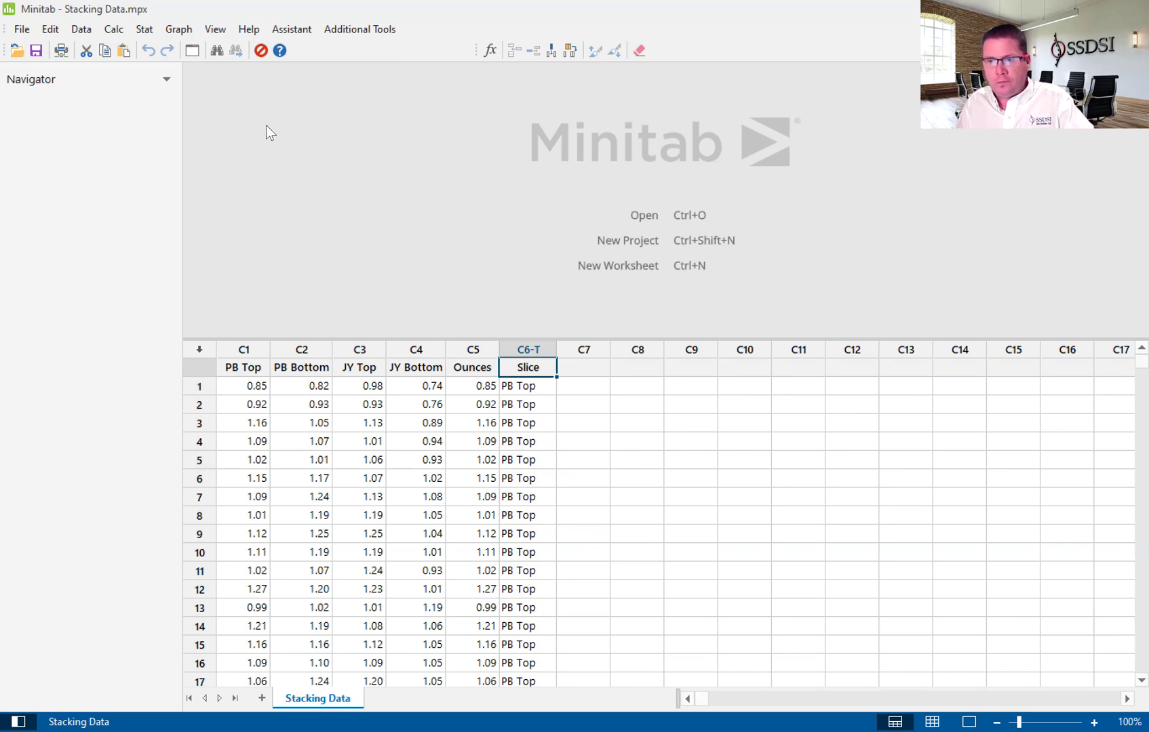
# Reopen Stack Columns with Edit Last Dialog and move it off the worksheet data
pyautogui.click(190, 53)
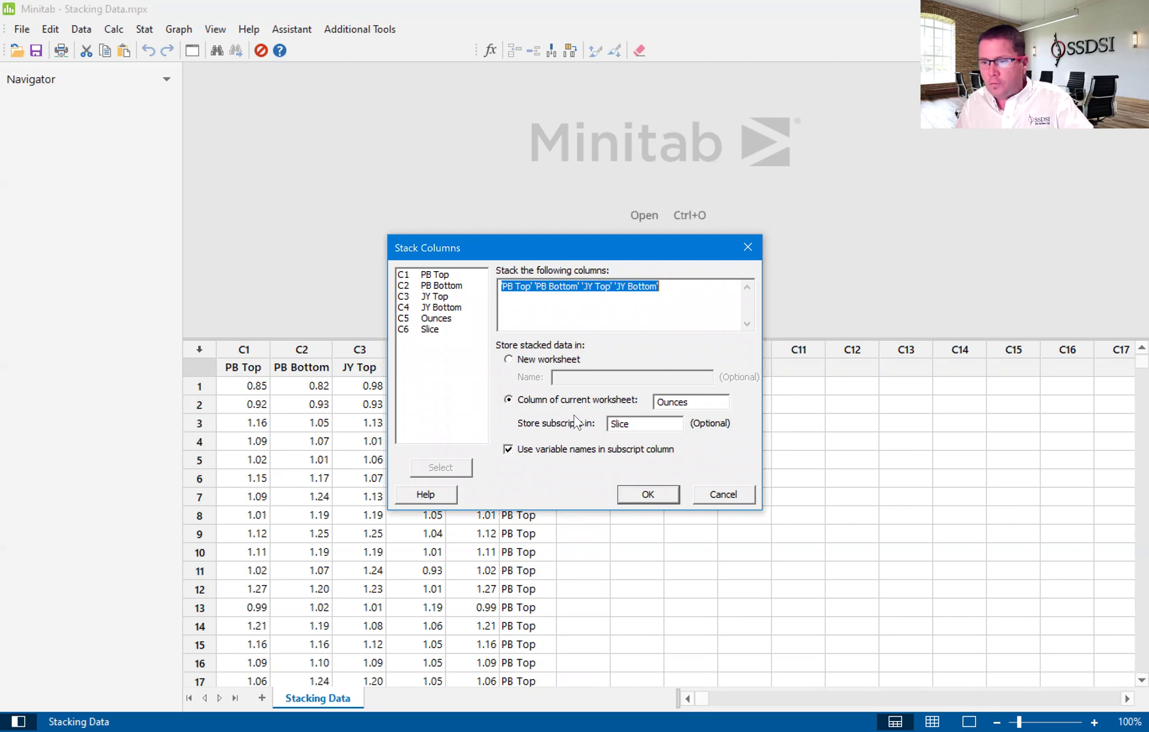
pyautogui.moveTo(533, 244); pyautogui.dragTo(588, 50)
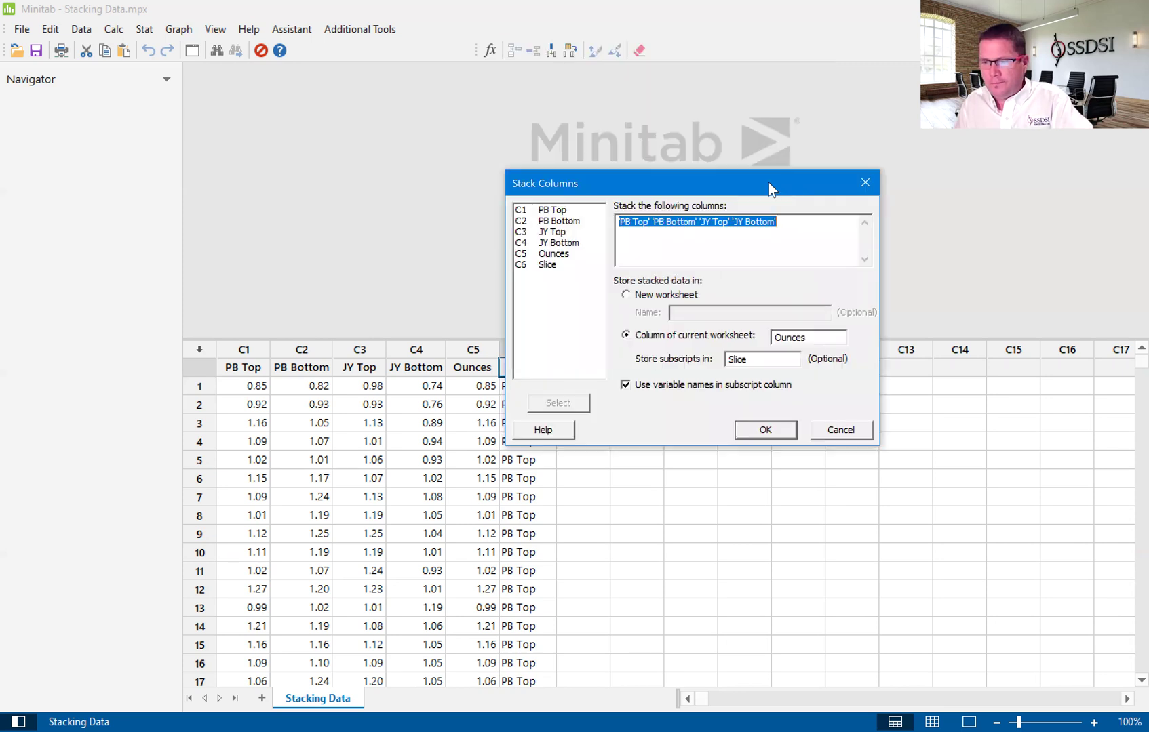
pyautogui.moveTo(779, 184); pyautogui.dragTo(755, 204)
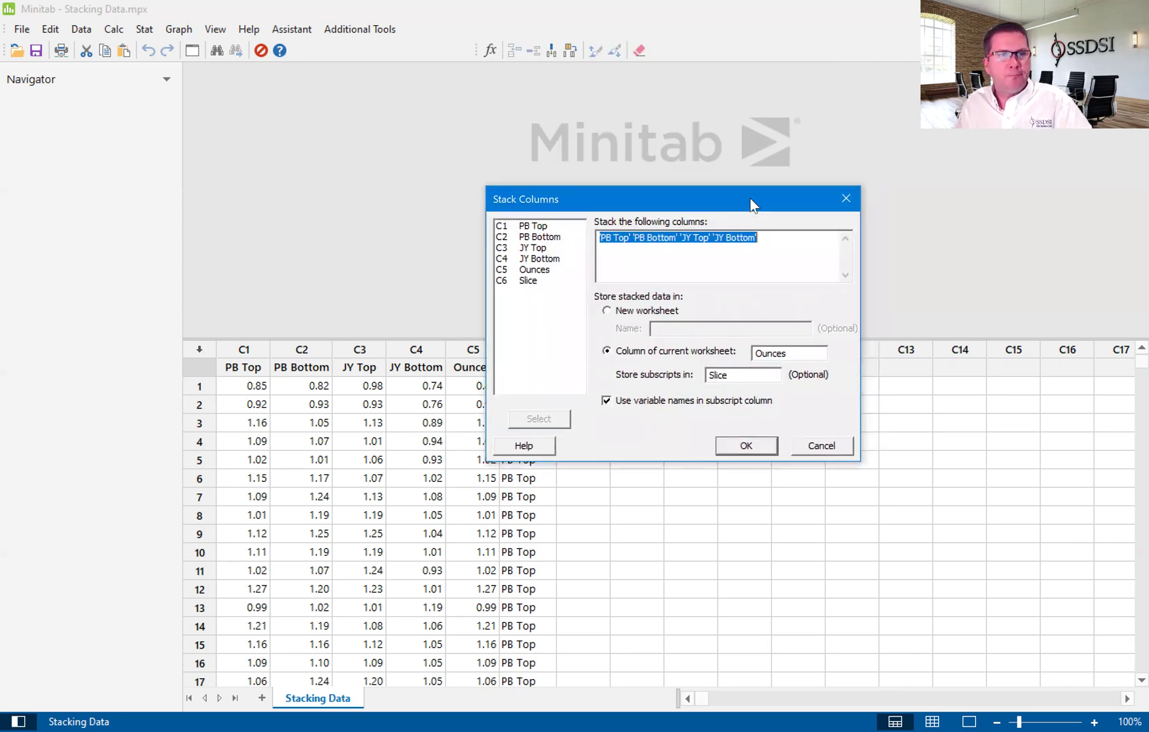